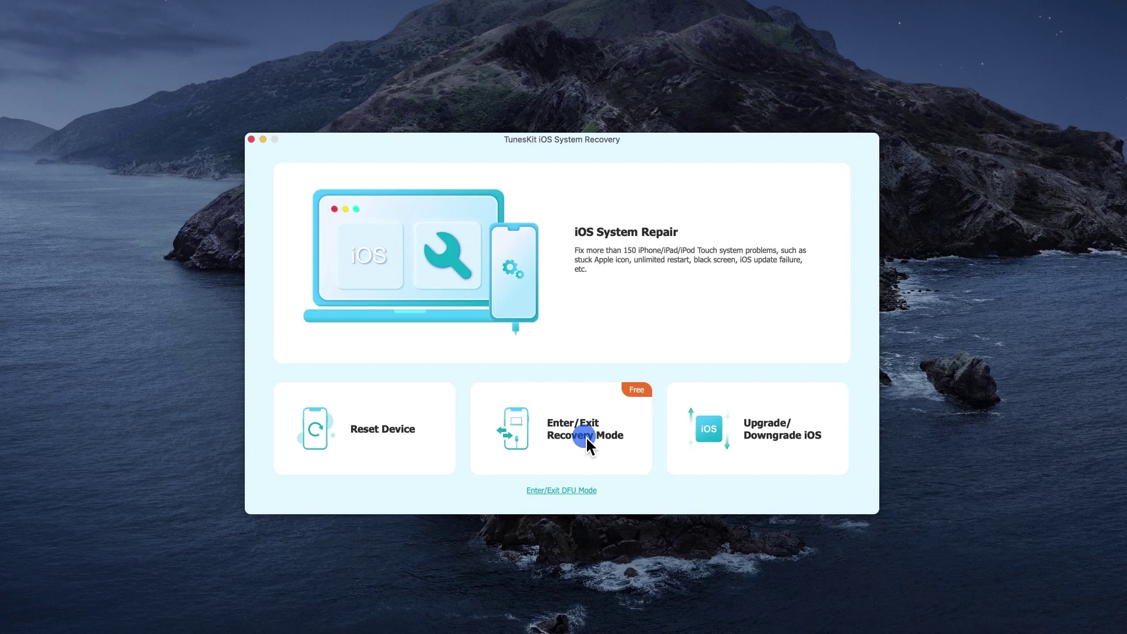
Put the connected iPhone into Recovery Mode, confirm the success message, and return to the main screen.
{"action": "left_click", "coordinate": [586, 436]}
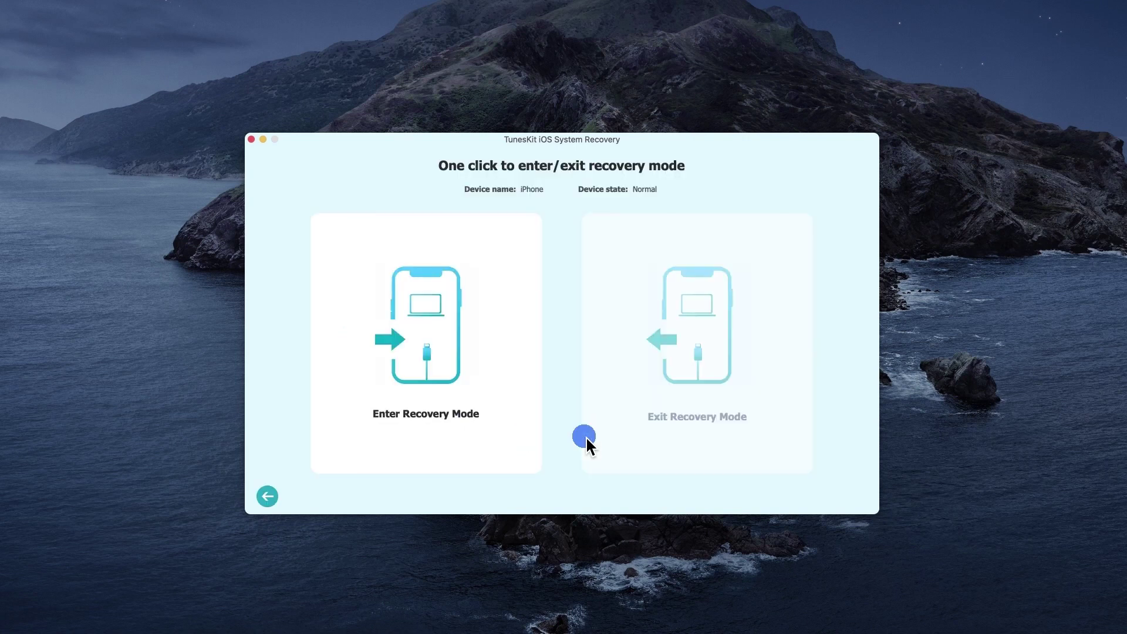
{"action": "left_click", "coordinate": [429, 327]}
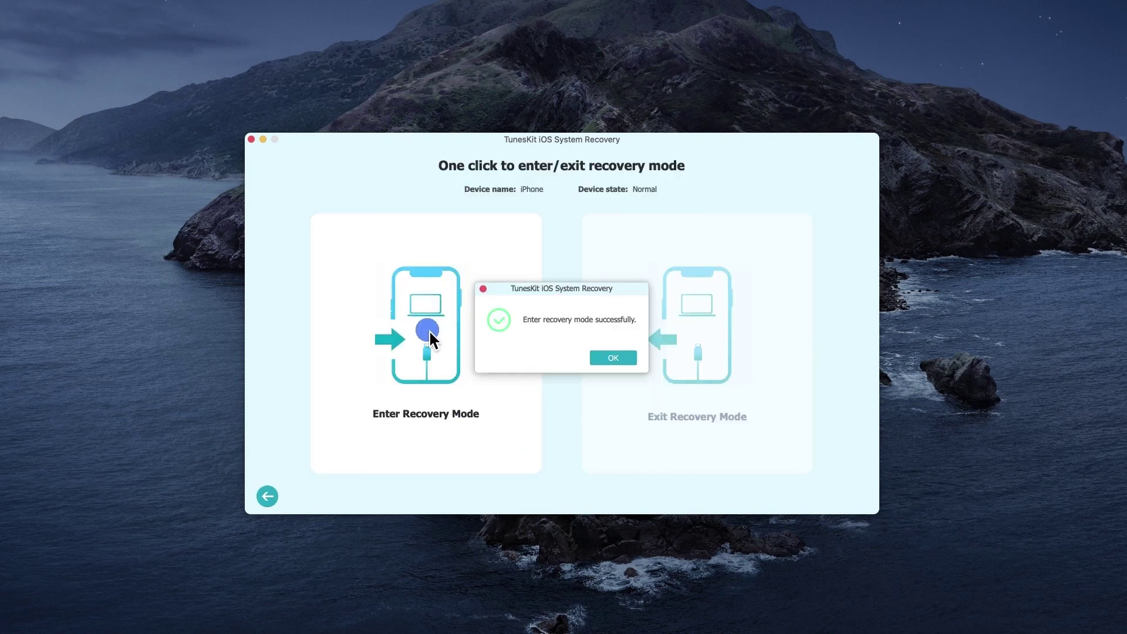
{"action": "left_click", "coordinate": [615, 360]}
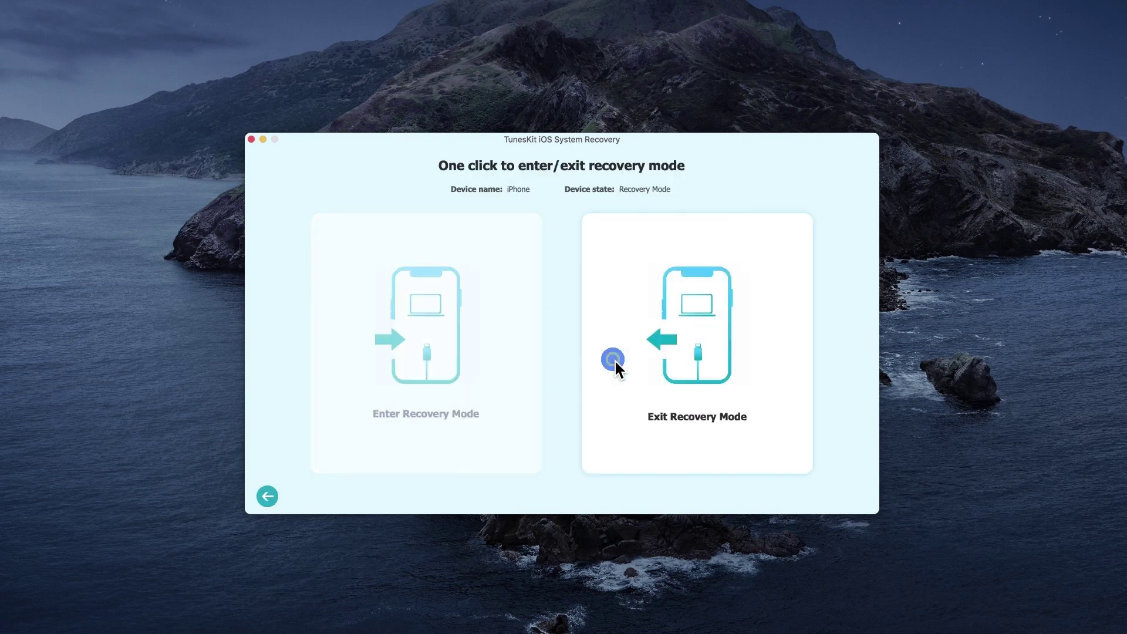
{"action": "left_click", "coordinate": [269, 499]}
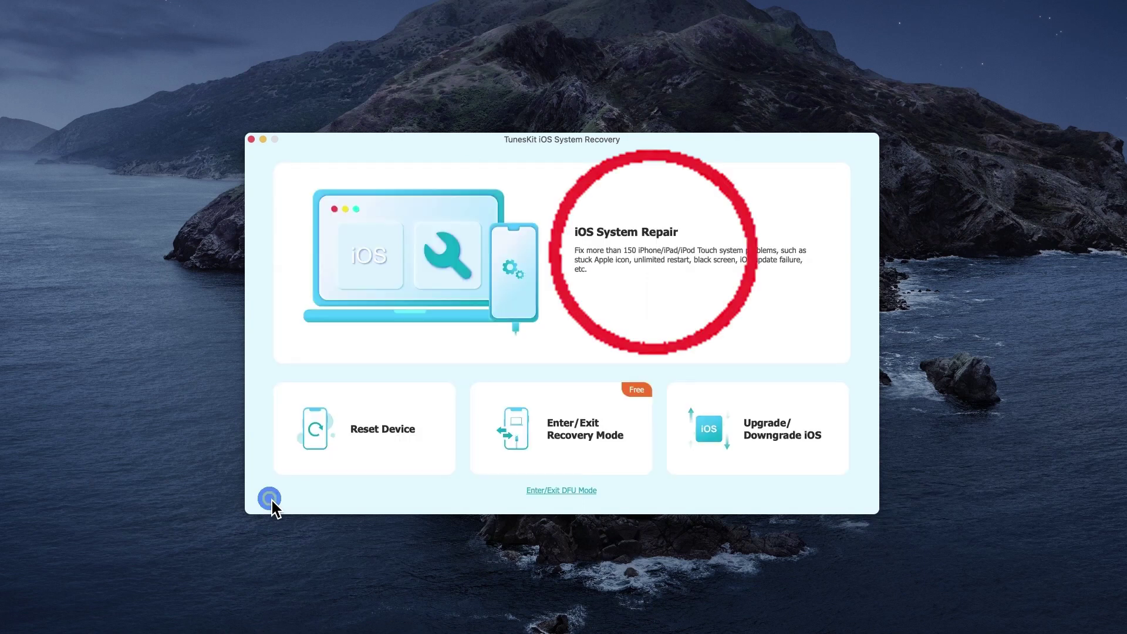
Start iOS System Repair and choose the data-keeping Standard Repair mode.
{"action": "left_click", "coordinate": [658, 240]}
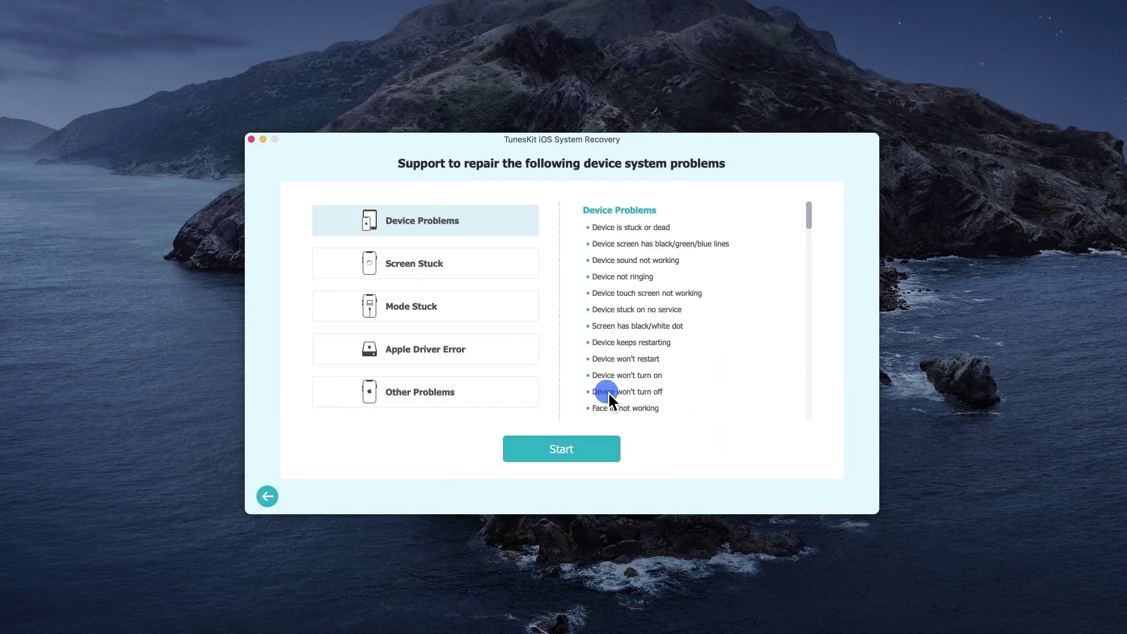
{"action": "left_click", "coordinate": [569, 450]}
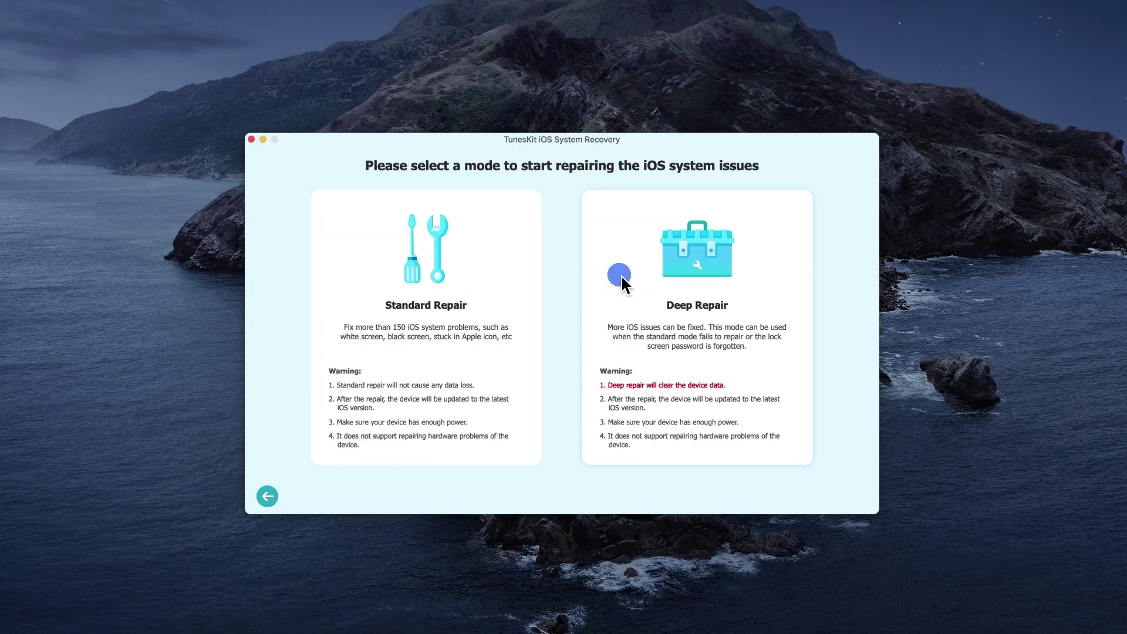
{"action": "left_click", "coordinate": [454, 310]}
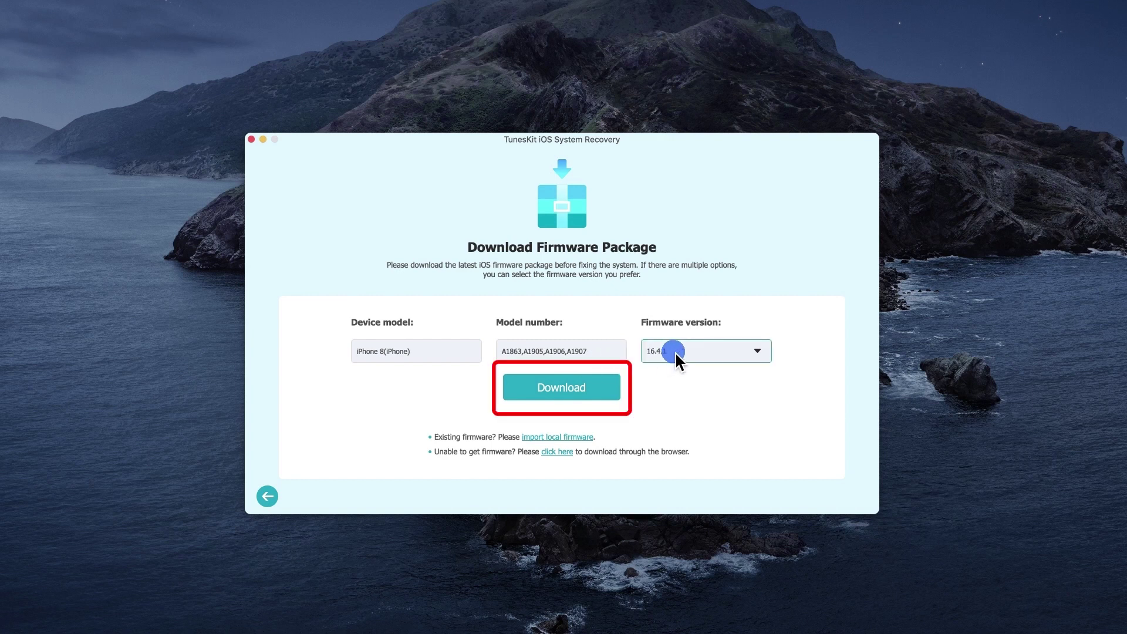
Download the iOS 16.4.1 firmware package and begin the Standard Repair of the iPhone 8.
{"action": "left_click", "coordinate": [568, 391]}
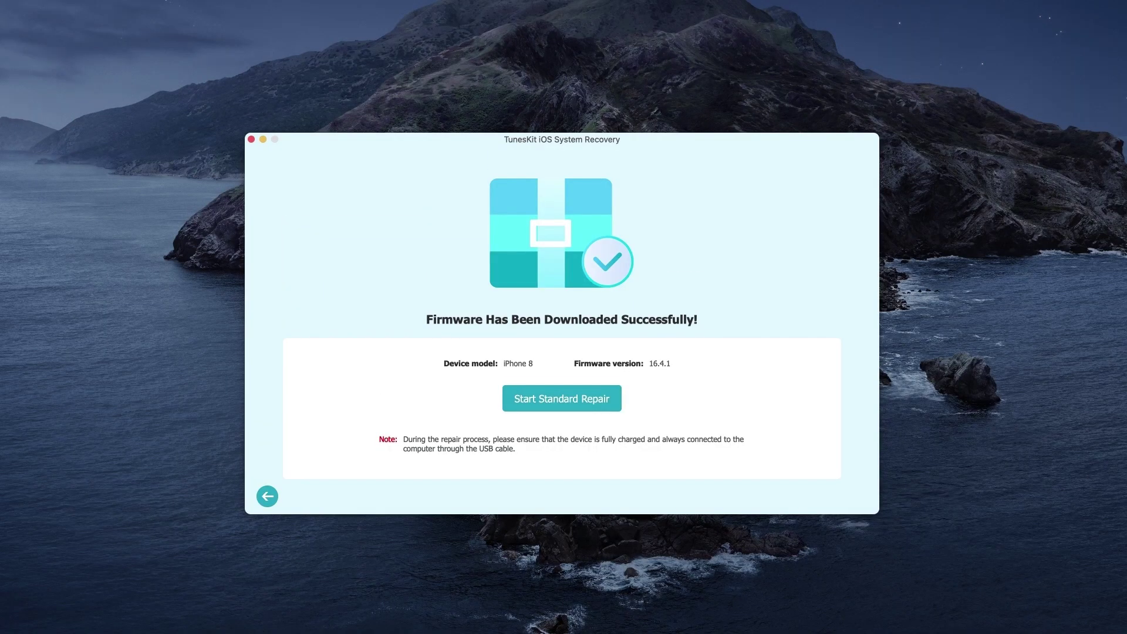
{"action": "left_click", "coordinate": [575, 404]}
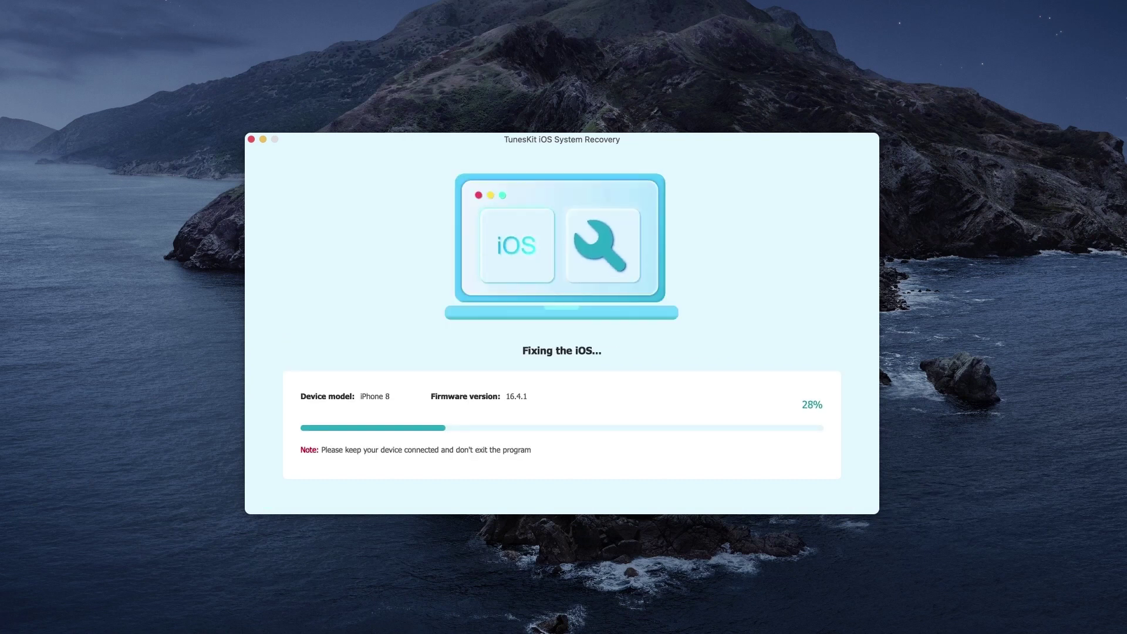